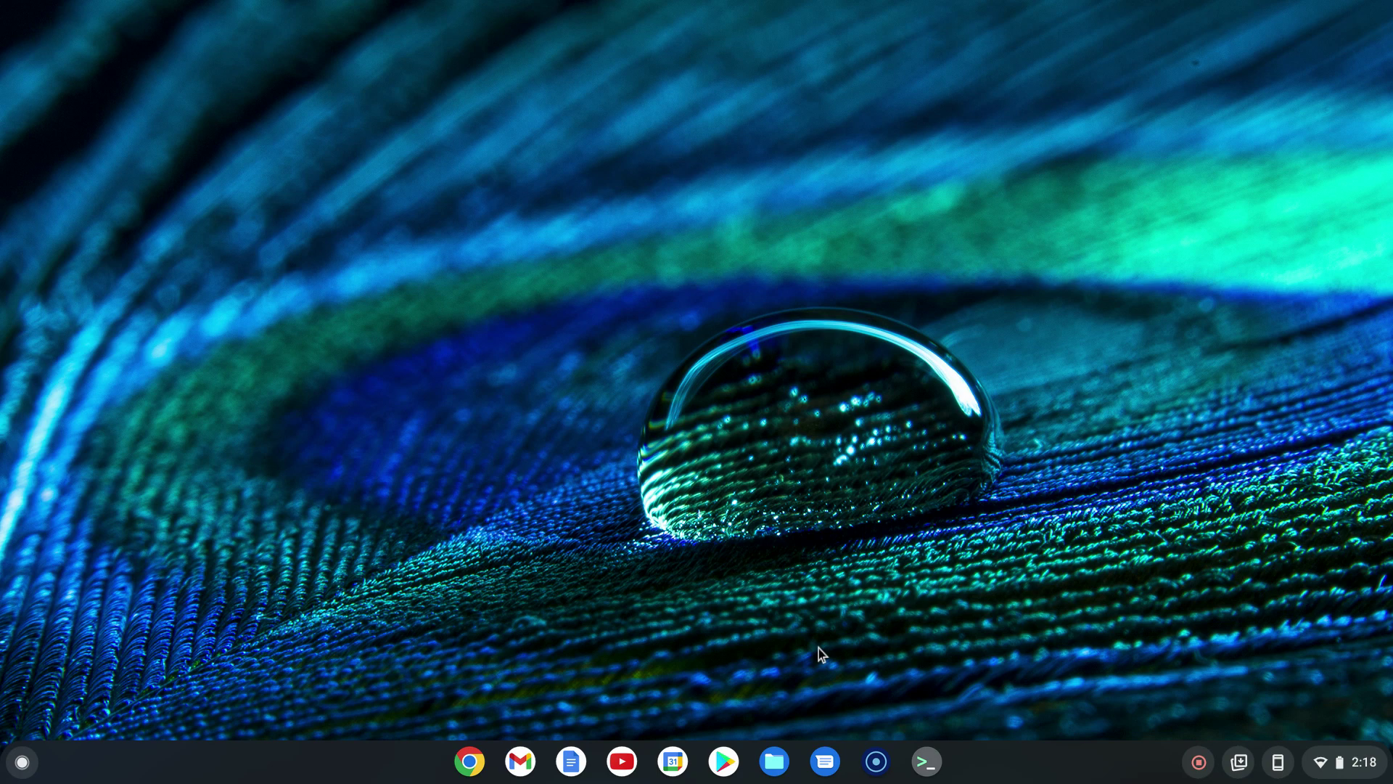
Open the Chrome OS Settings window from the Quick Settings gear icon.
{"action": "left_click", "coordinate": [1358, 773]}
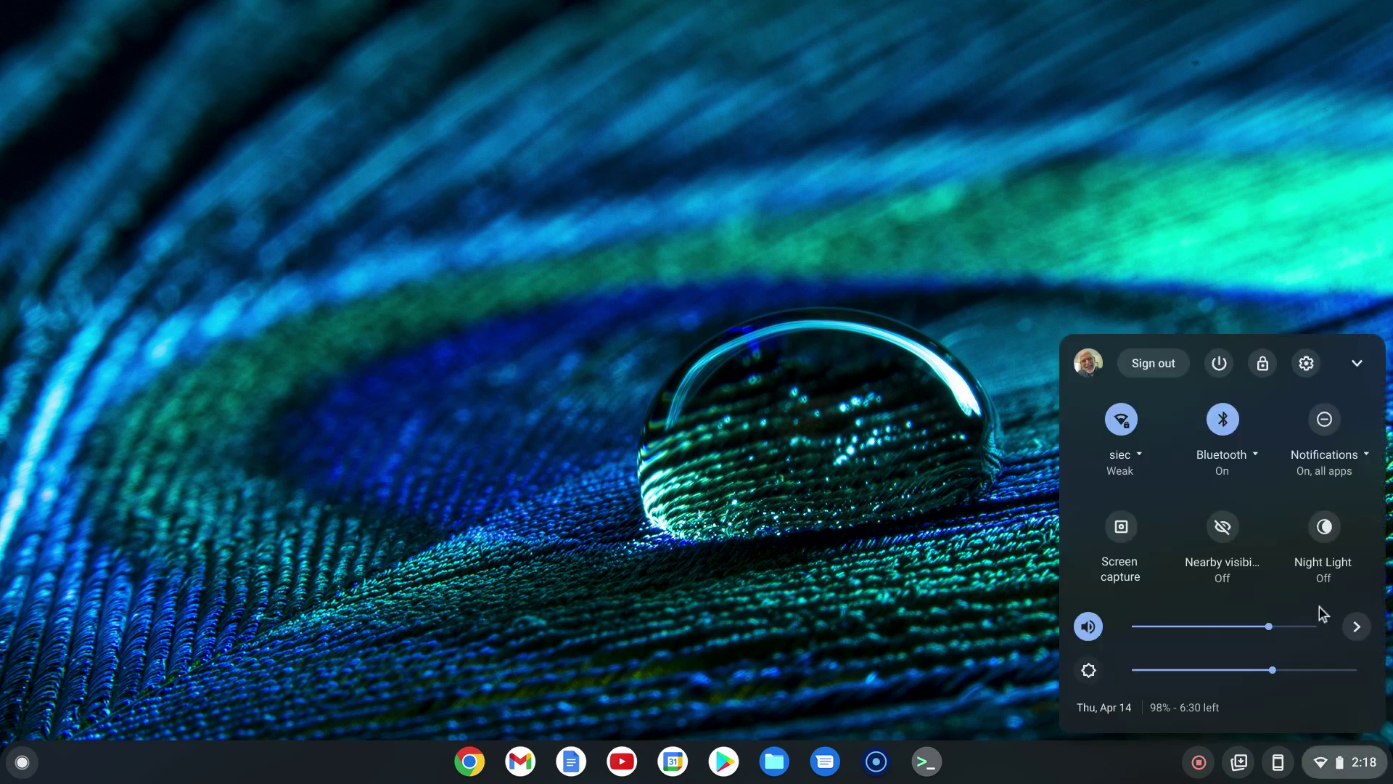
{"action": "left_click", "coordinate": [1309, 362]}
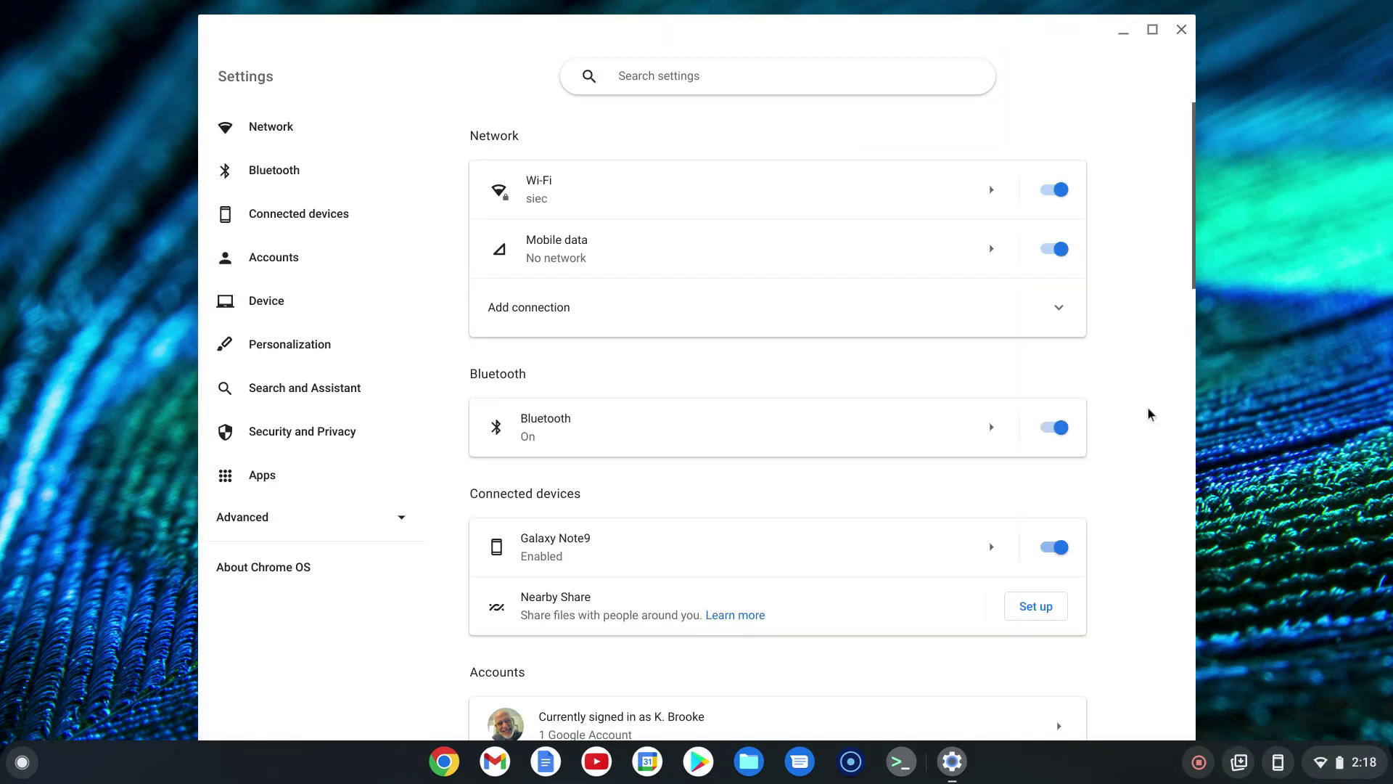
On About Chrome OS, check for updates and highlight 100 in version 100.0.4896.82.
{"action": "left_click", "coordinate": [261, 567]}
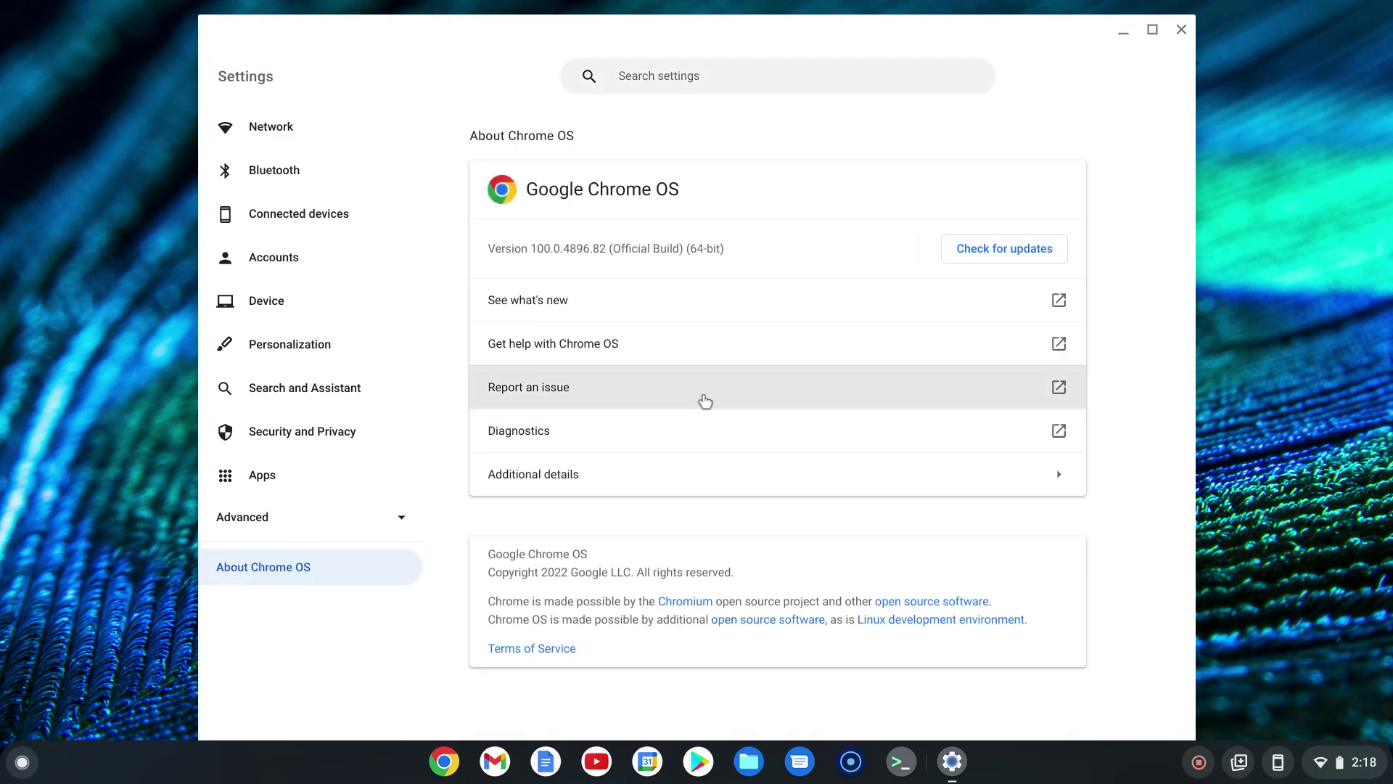
{"action": "left_click", "coordinate": [1003, 249]}
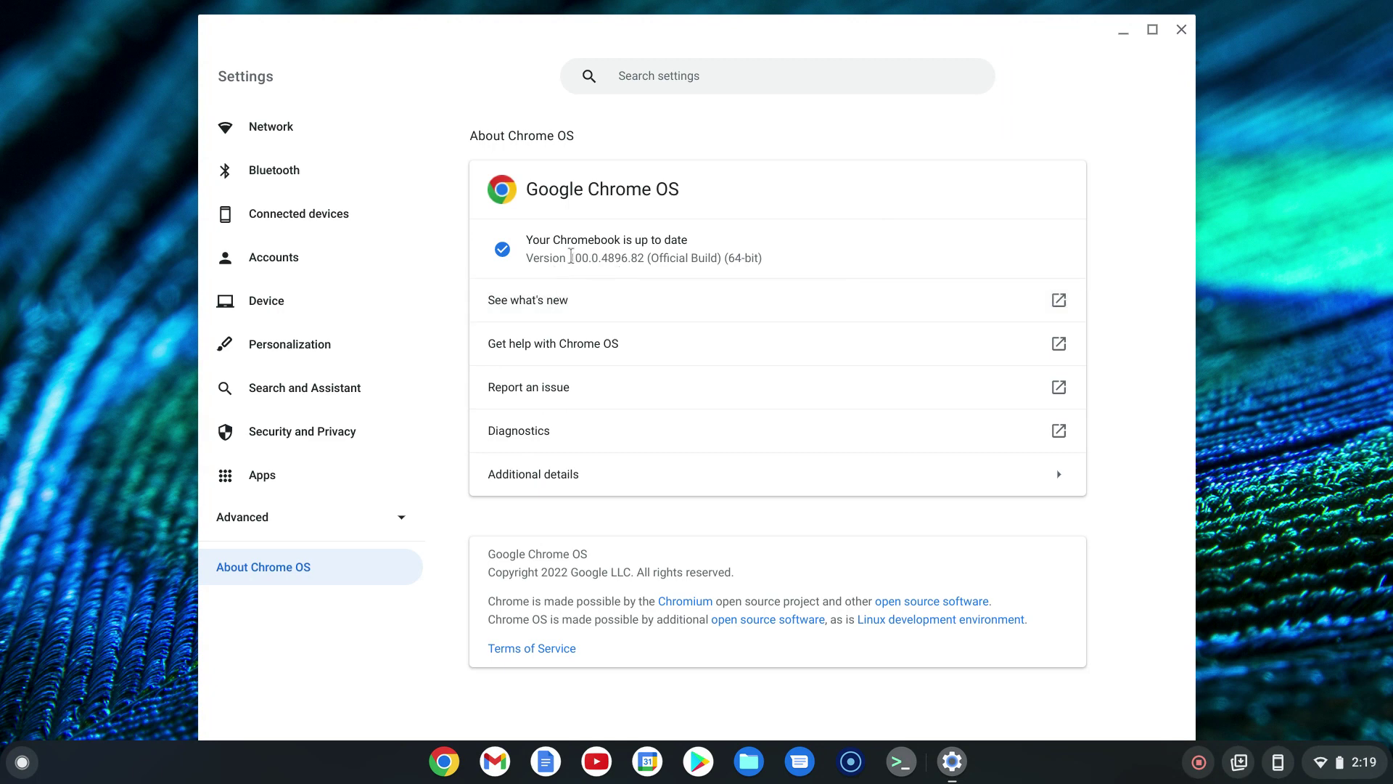
{"action": "left_click_drag", "start_coordinate": [569, 258], "coordinate": [590, 257]}
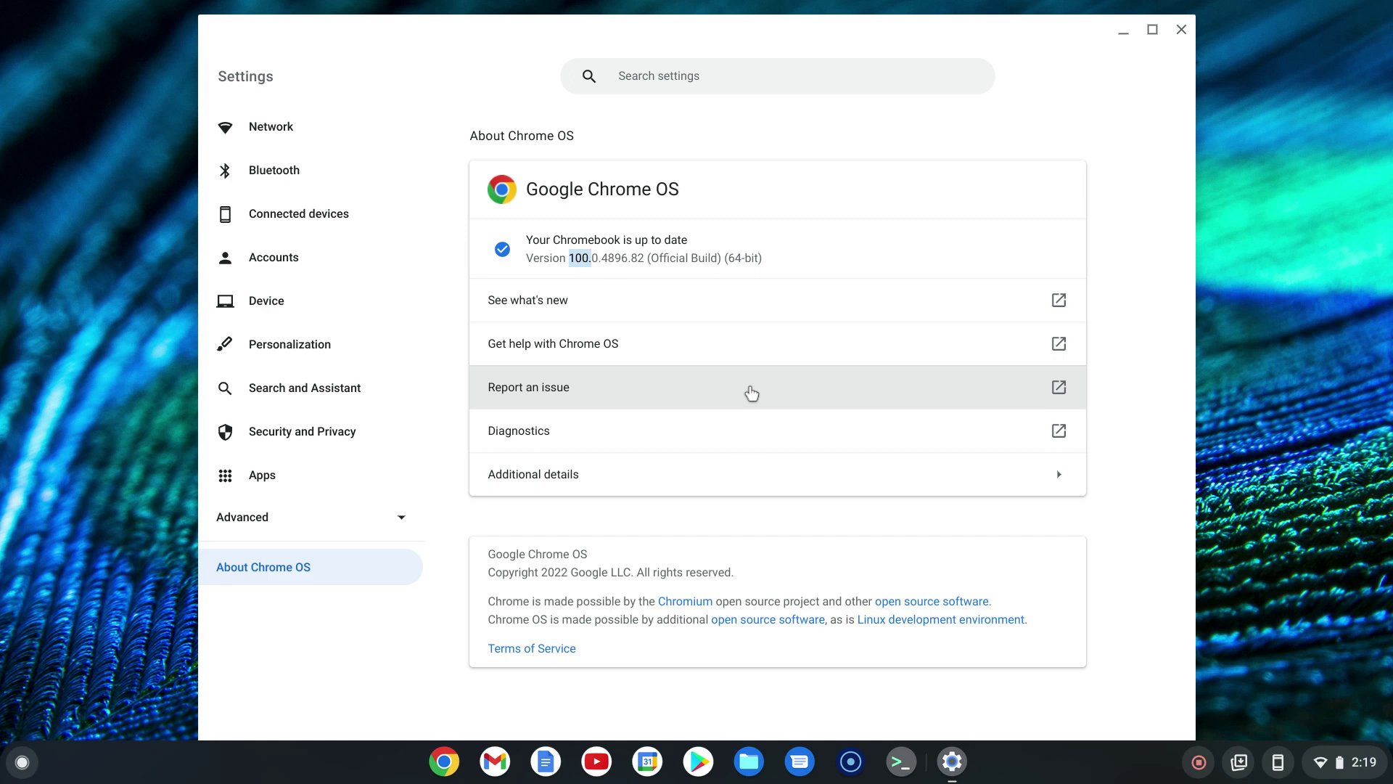
Load chrome://version in a new Chrome browser window.
{"action": "left_click", "coordinate": [445, 763]}
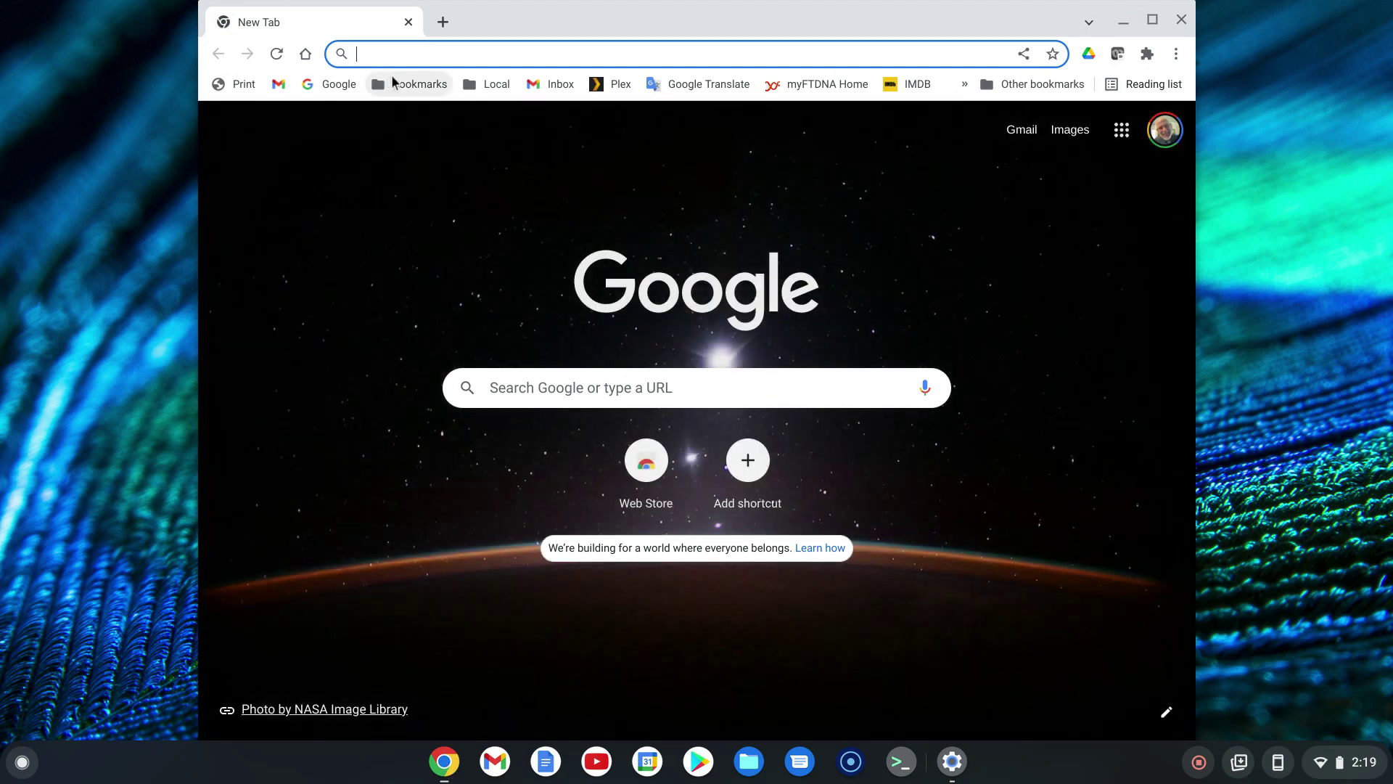
{"action": "left_click", "coordinate": [394, 53]}
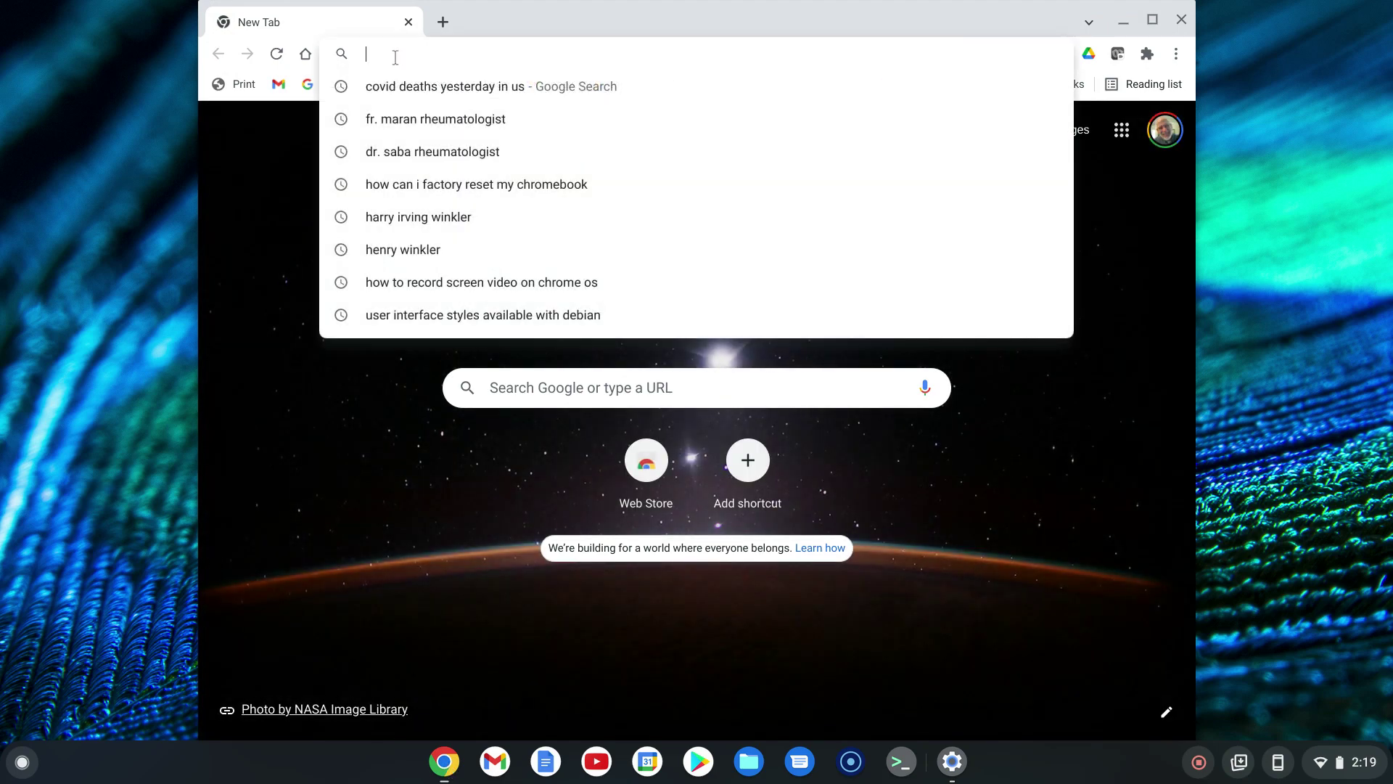
{"action": "type", "text": "chro"}
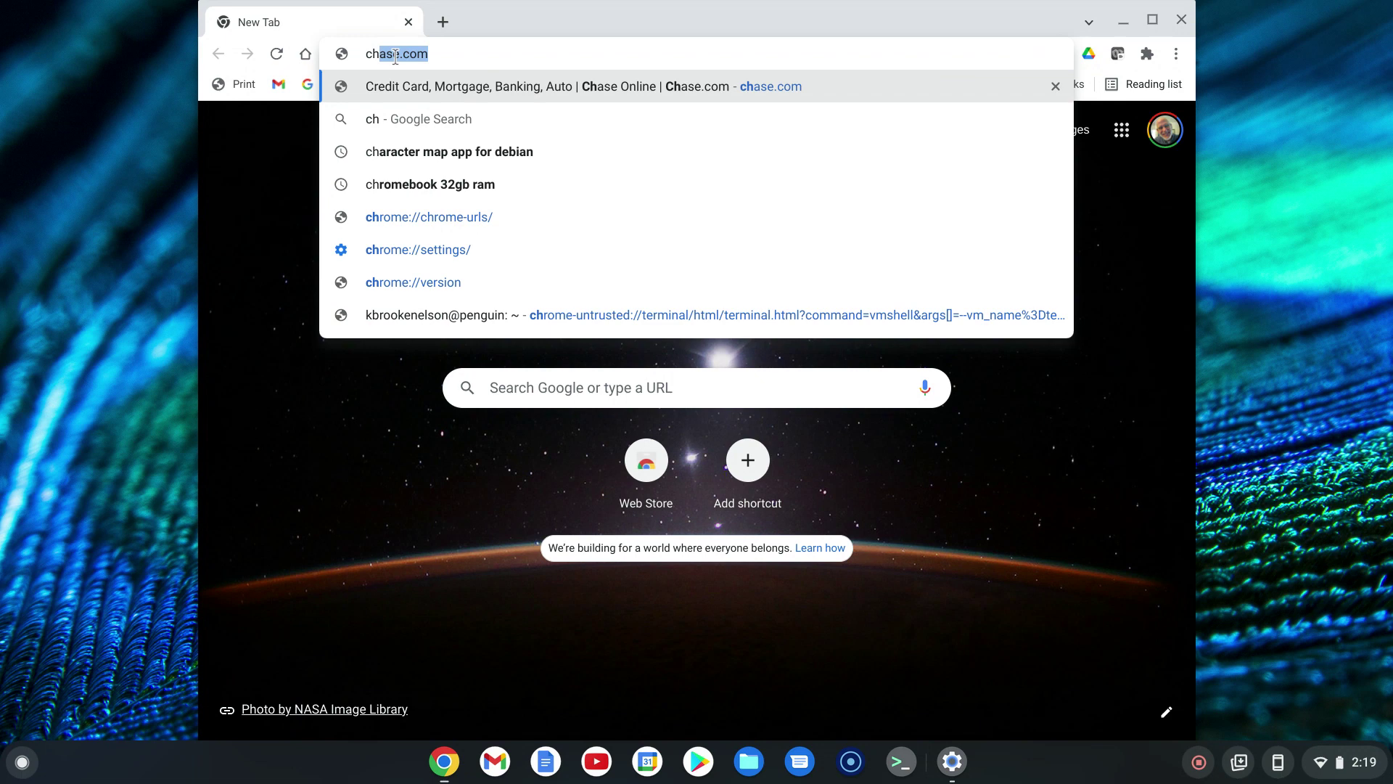
{"action": "type", "text": "m"}
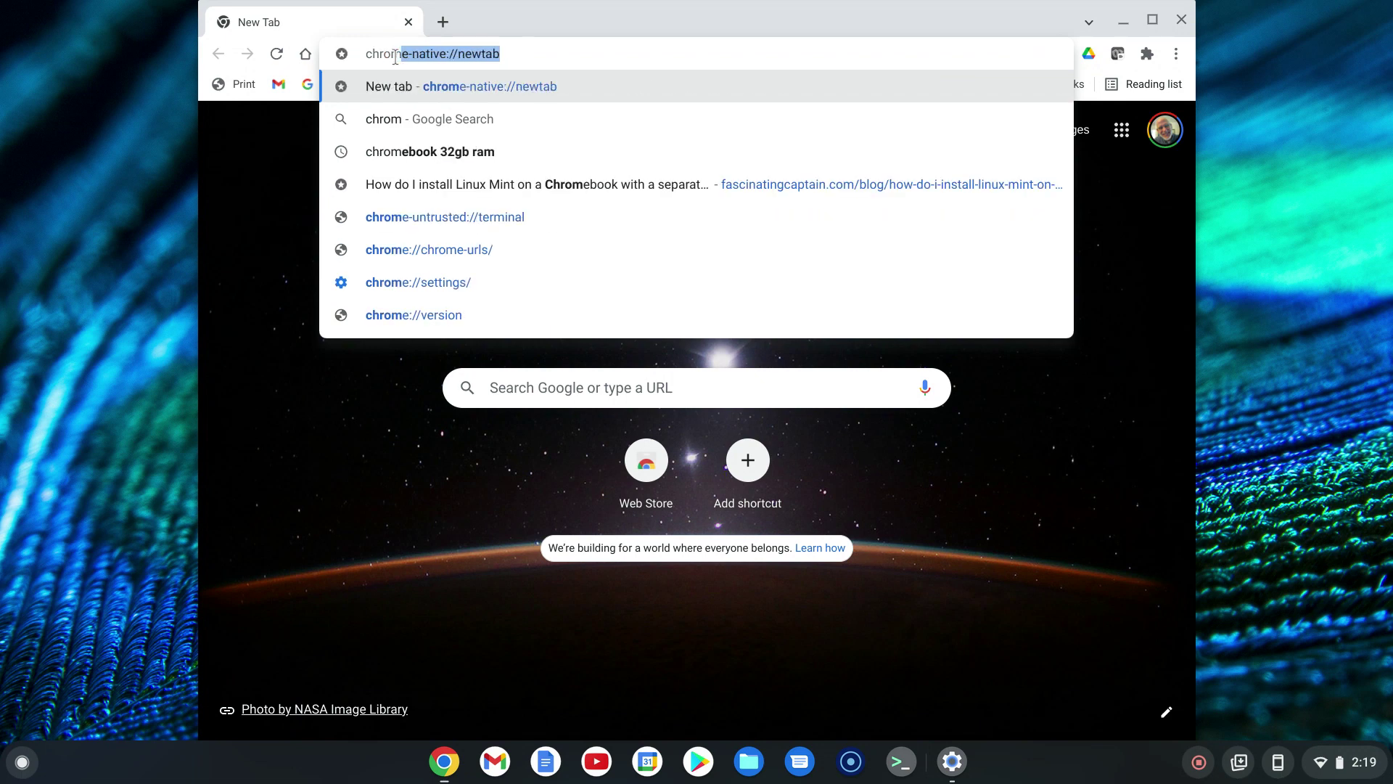
{"action": "type", "text": "e:"}
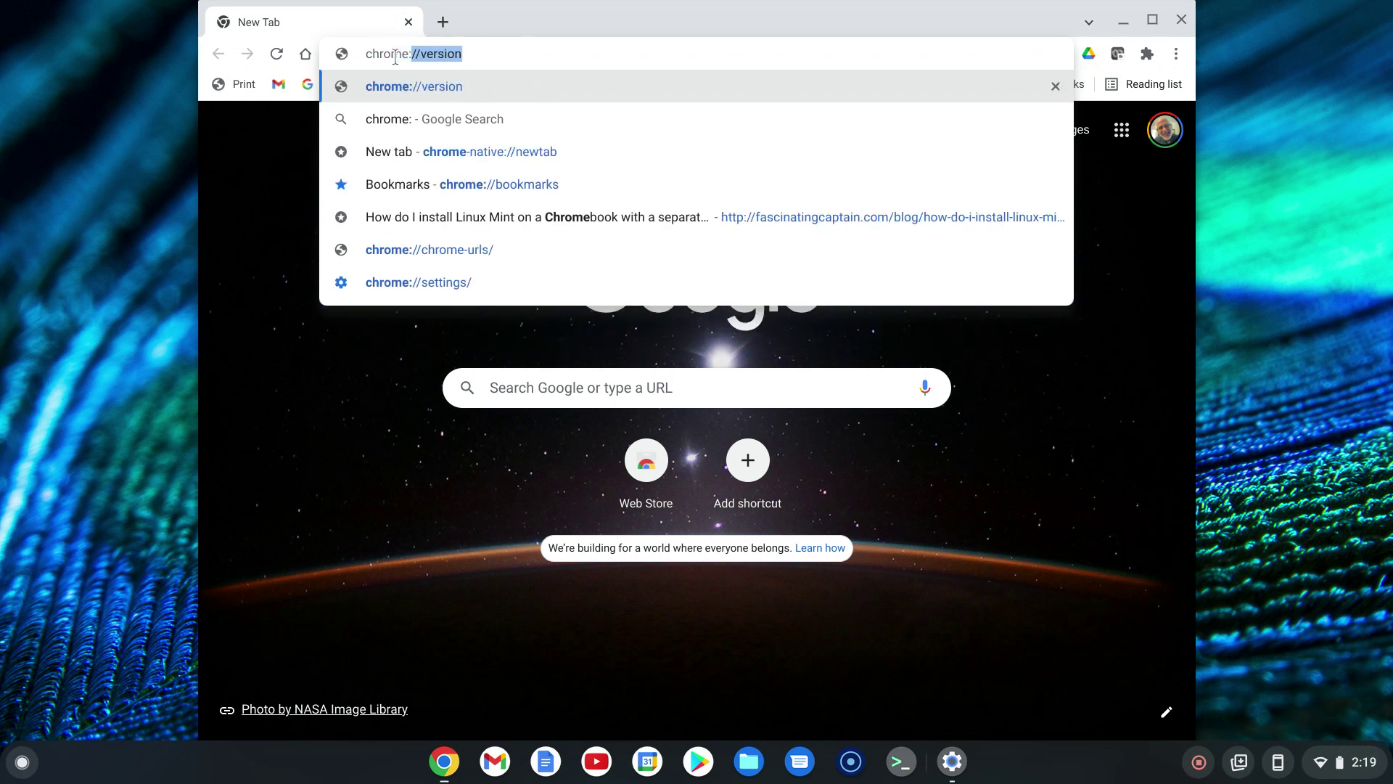
{"action": "type", "text": "//"}
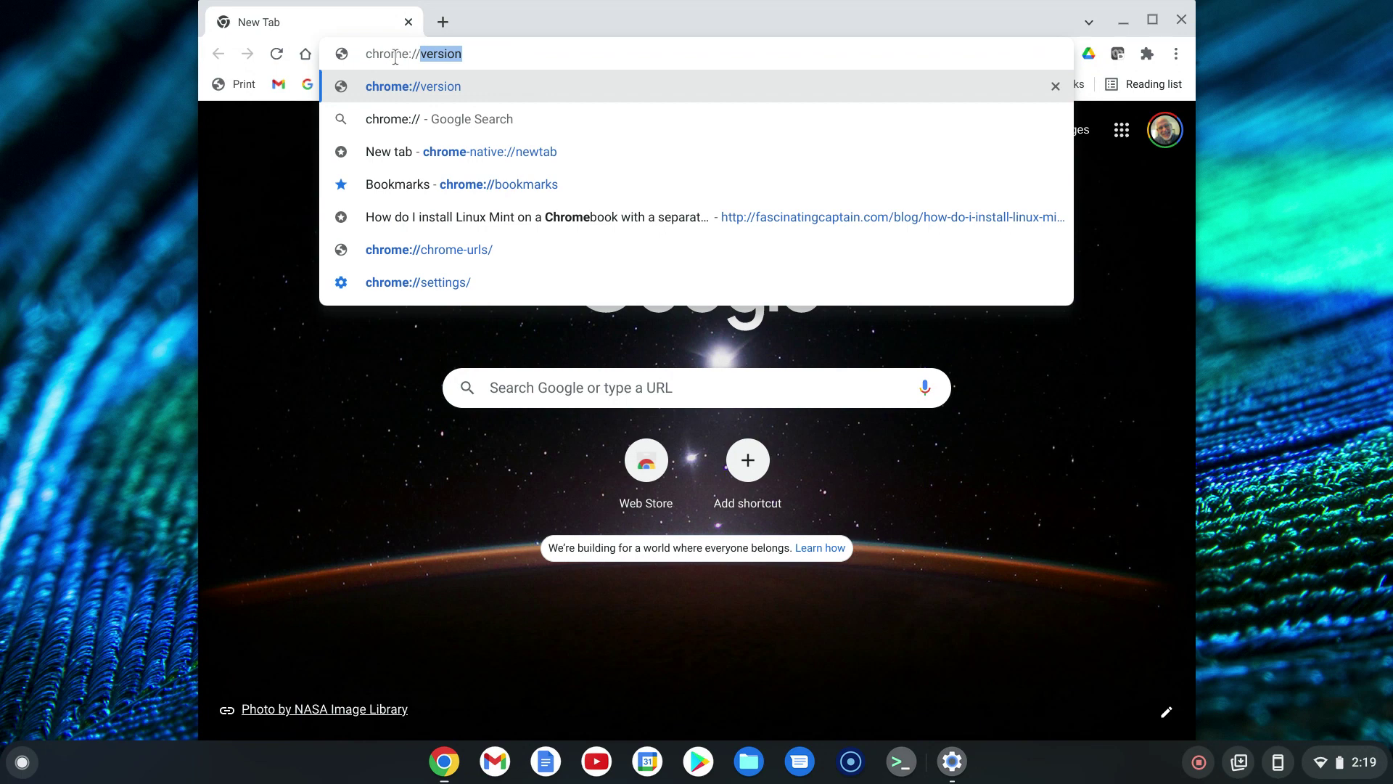
{"action": "type", "text": "vers"}
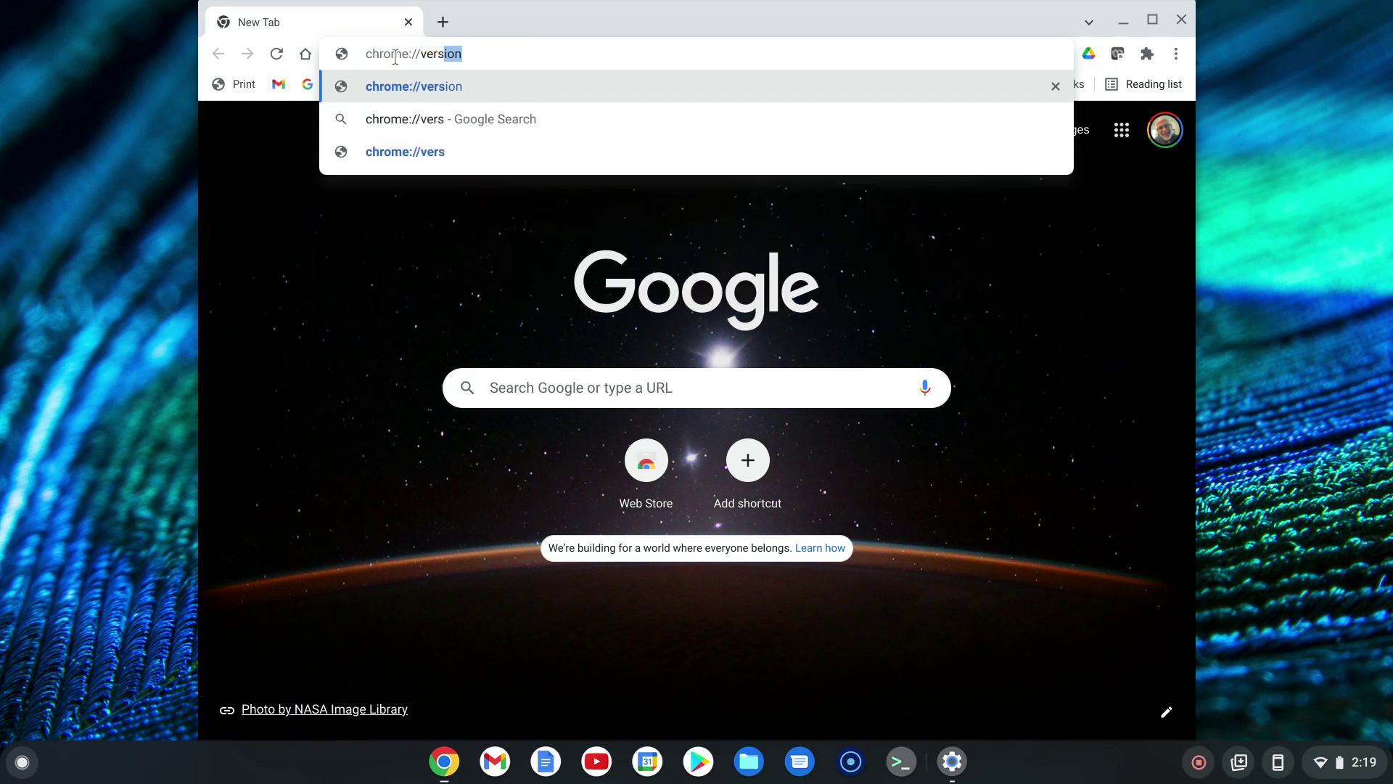
{"action": "type", "text": "ion"}
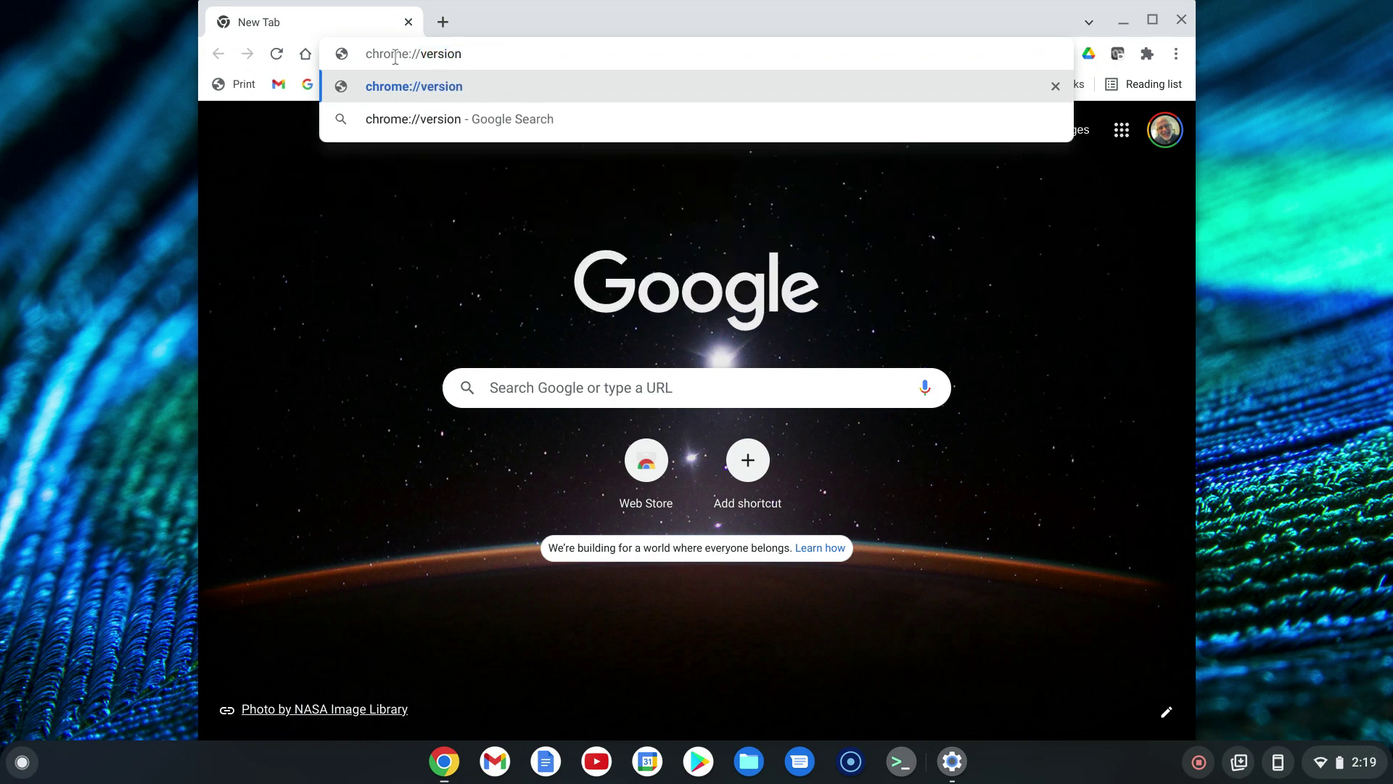
{"action": "key", "text": "Return"}
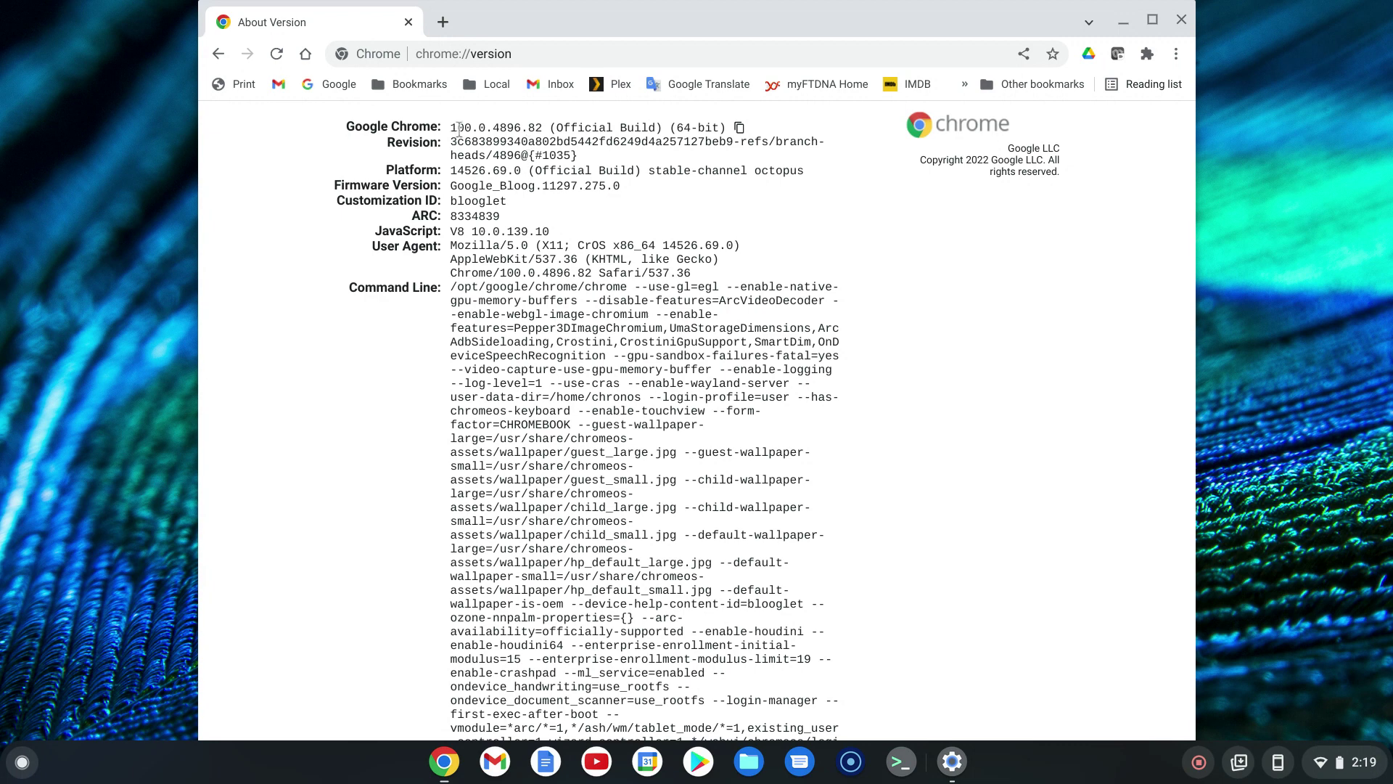
Highlight the major version 100 in the Google Chrome 100.0.4896.82 line.
{"action": "left_click_drag", "start_coordinate": [452, 127], "coordinate": [473, 127]}
{"action": "left_click_drag", "start_coordinate": [475, 129], "coordinate": [467, 131]}
{"action": "left_click_drag", "start_coordinate": [467, 134], "coordinate": [455, 134]}
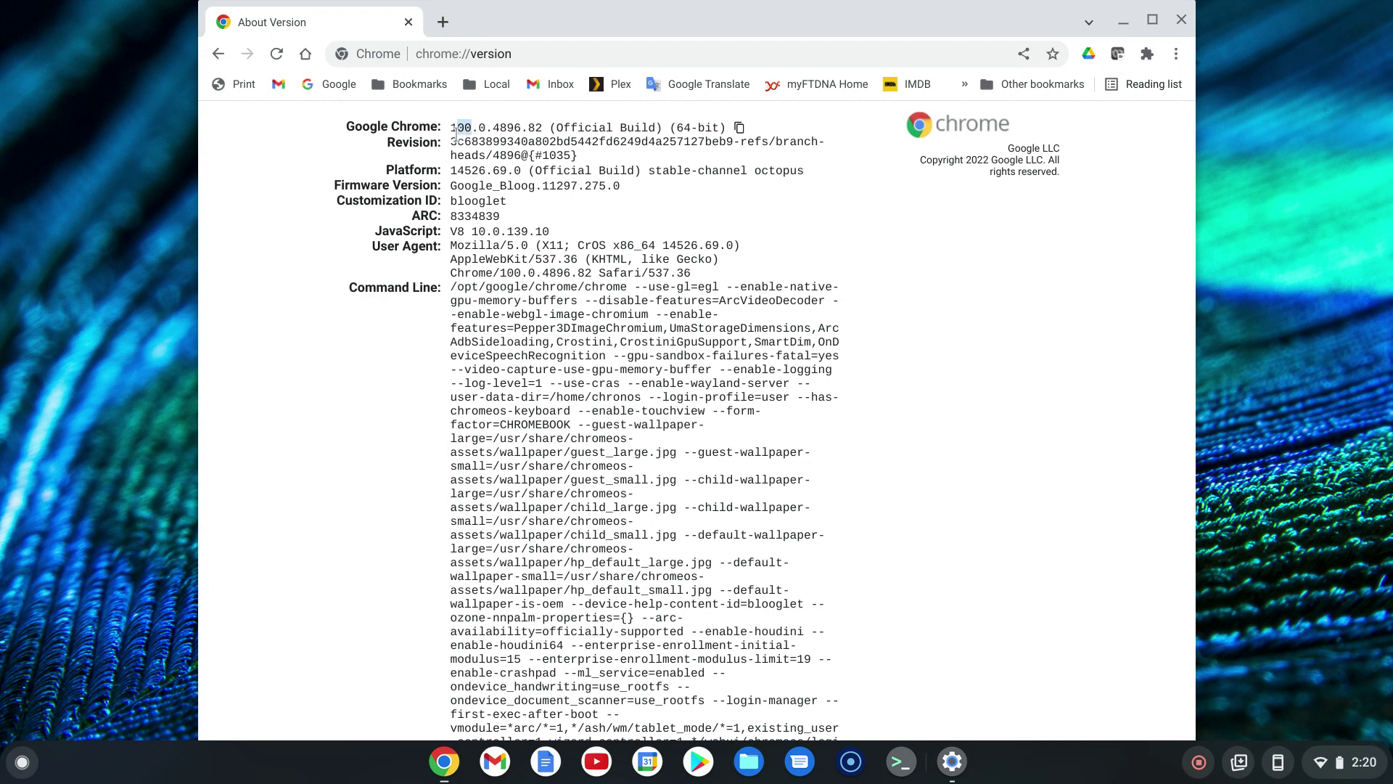